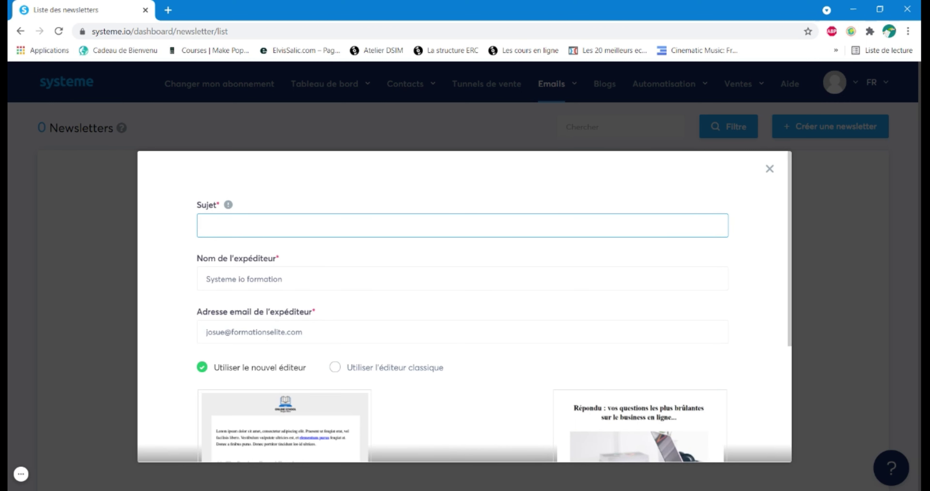
- Enter "jijojoijij" as the newsletter's subject and look over the available email templates
left_click(159, 220)
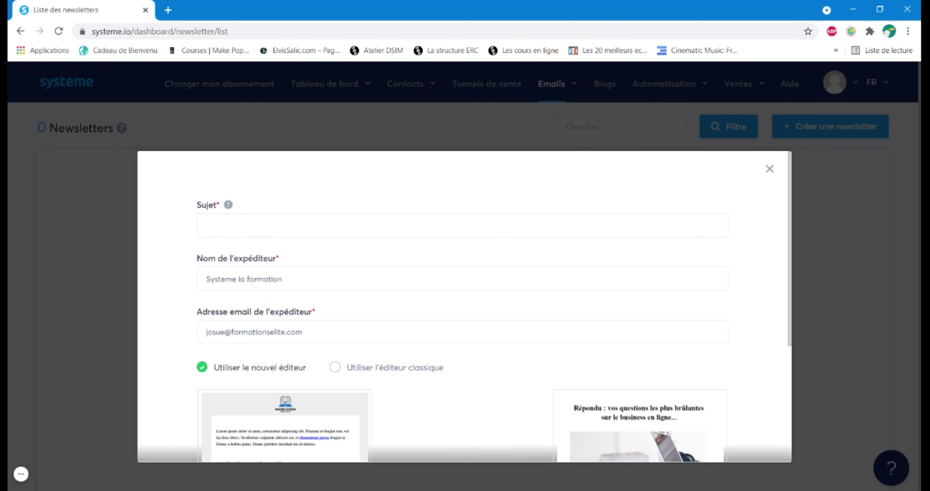
key("Tab")
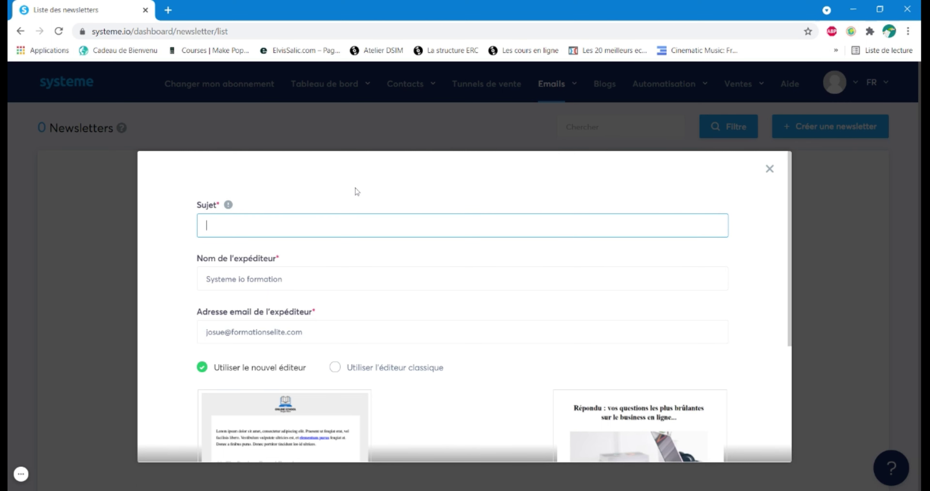
type("jijojoijij")
scroll(194, 289, "down", 2)
scroll(464, 307, "up", 2)
scroll(180, 325, "down", 5)
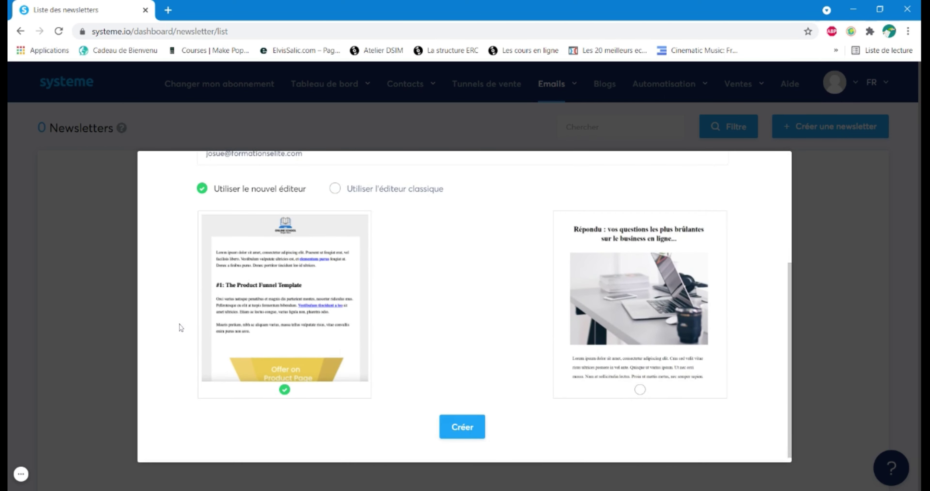
scroll(180, 327, "up", 2)
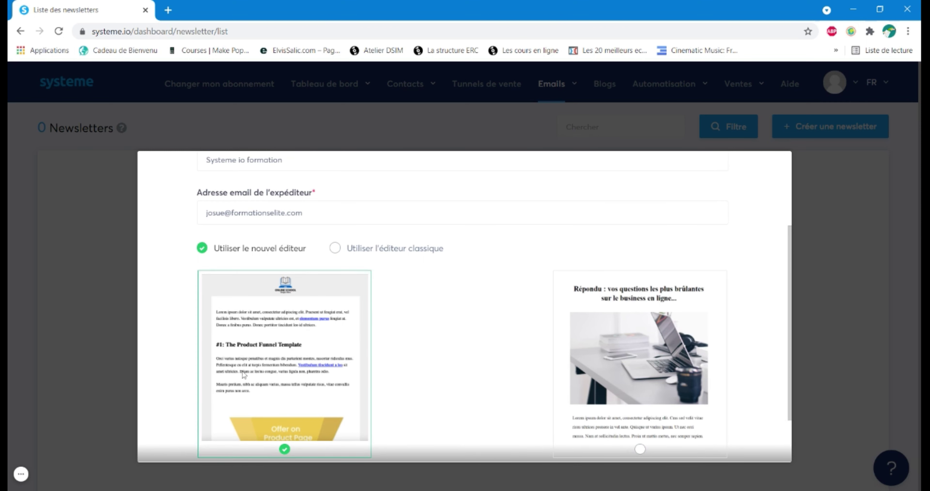
scroll(289, 361, "down", 1)
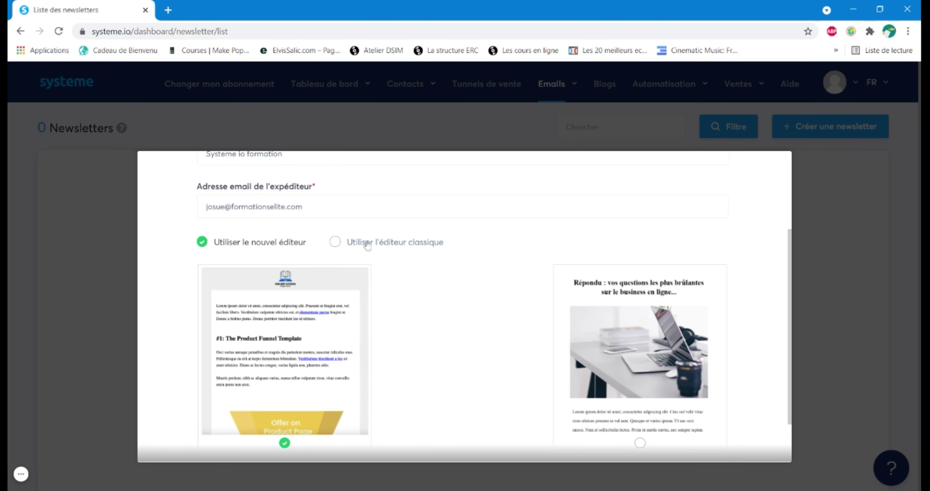
- Try the classic editor option for the newsletter
left_click(376, 245)
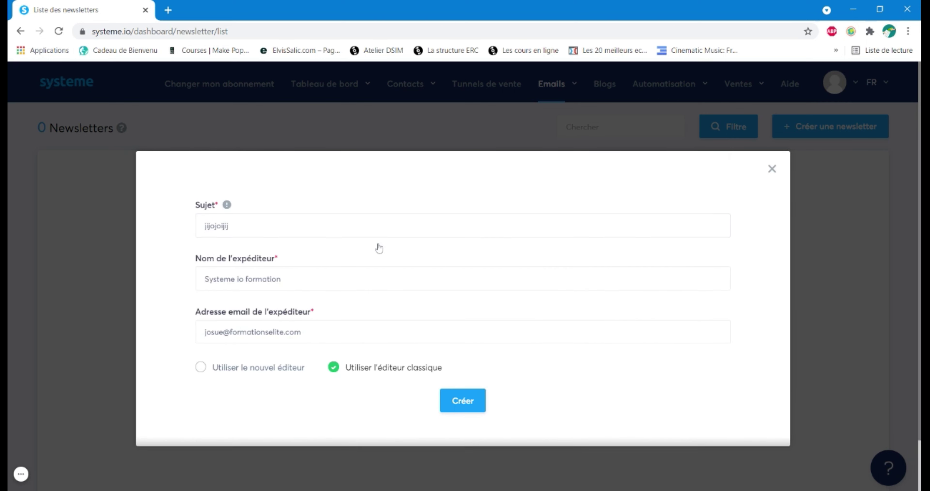
scroll(260, 288, "down", 2)
scroll(263, 347, "up", 2)
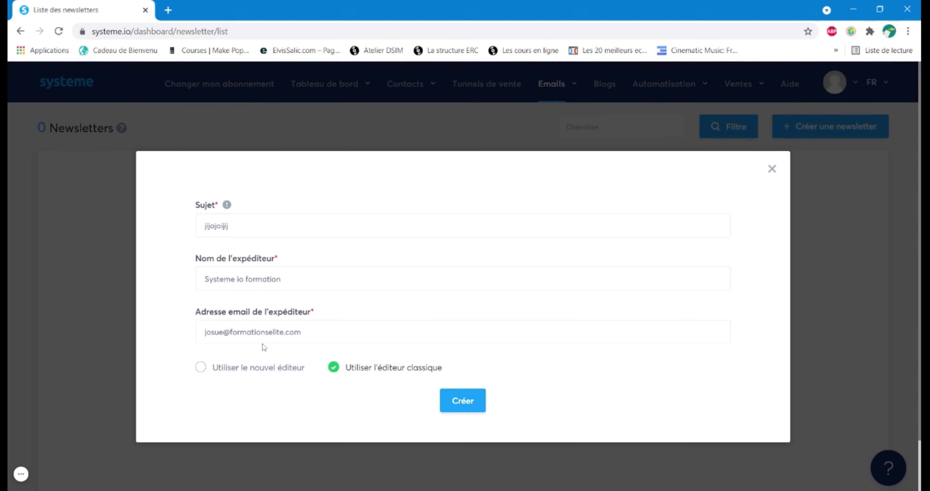
- Create the newsletter with the new editor and the first template, the one with the Product Funnel heading
left_click(245, 372)
scroll(253, 373, "down", 5)
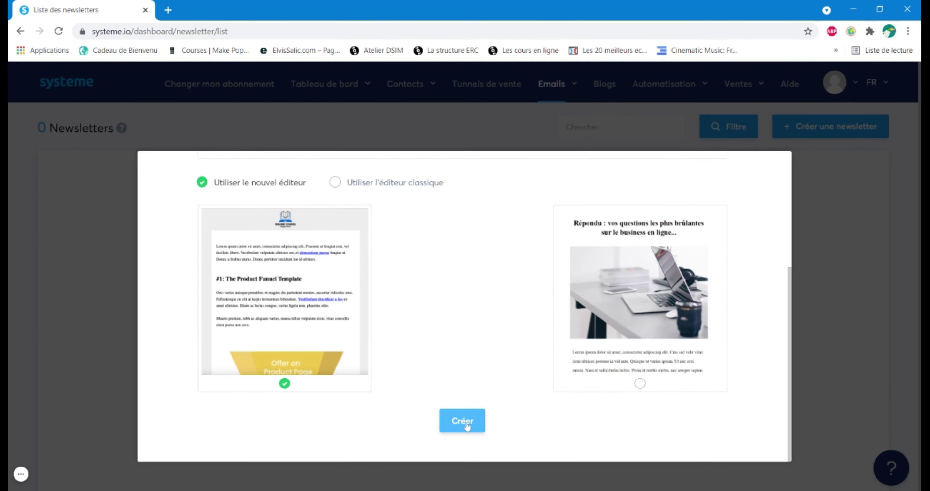
left_click(463, 421)
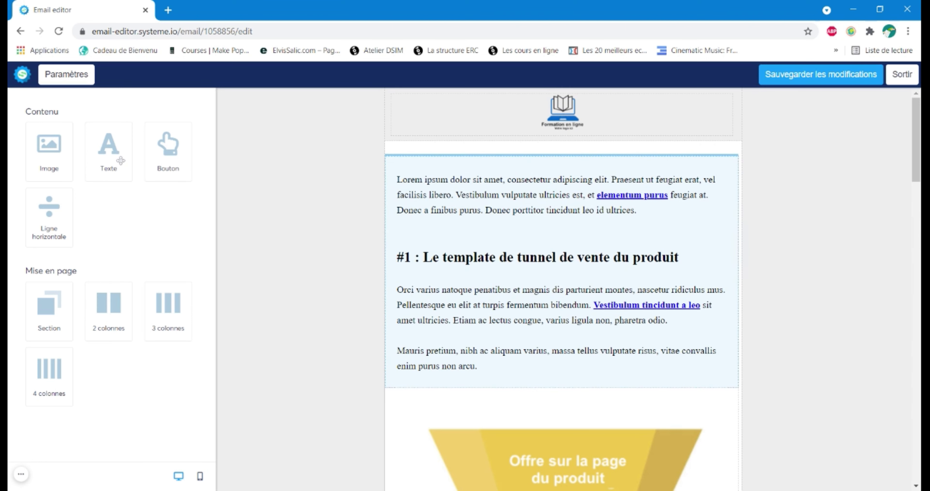
- Add a text block above the email's first paragraph and replace its placeholder text with "fdfgffcusandae."
left_click_drag(120, 160, 560, 160)
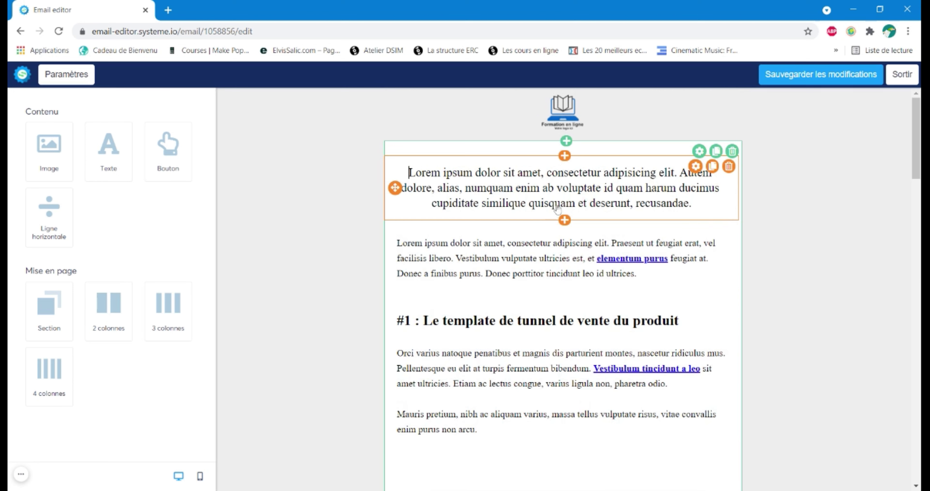
left_click(553, 192)
left_click_drag(660, 203, 409, 172)
type("fdfgffcusandae.")
left_click_drag(599, 173, 527, 172)
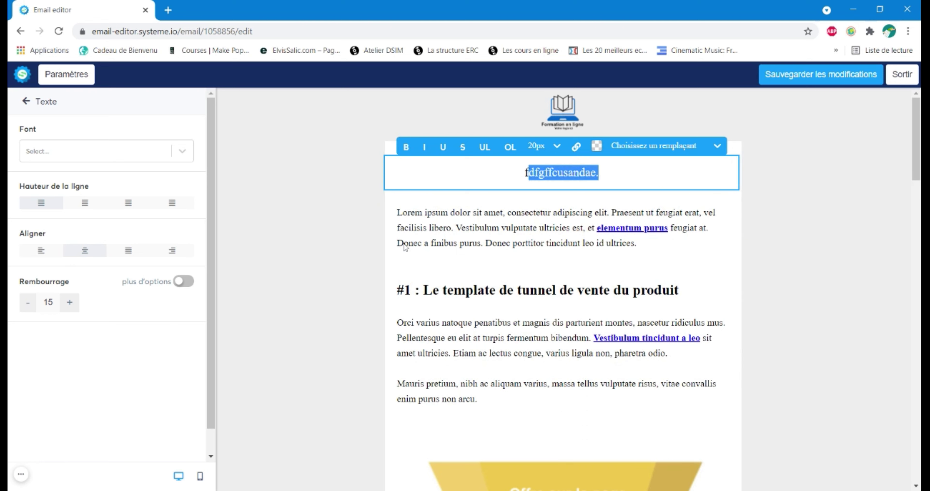
left_click(440, 290)
- Examine the email template's numbered sections, funnel images, call-to-action button and closing text
scroll(519, 339, "down", 15)
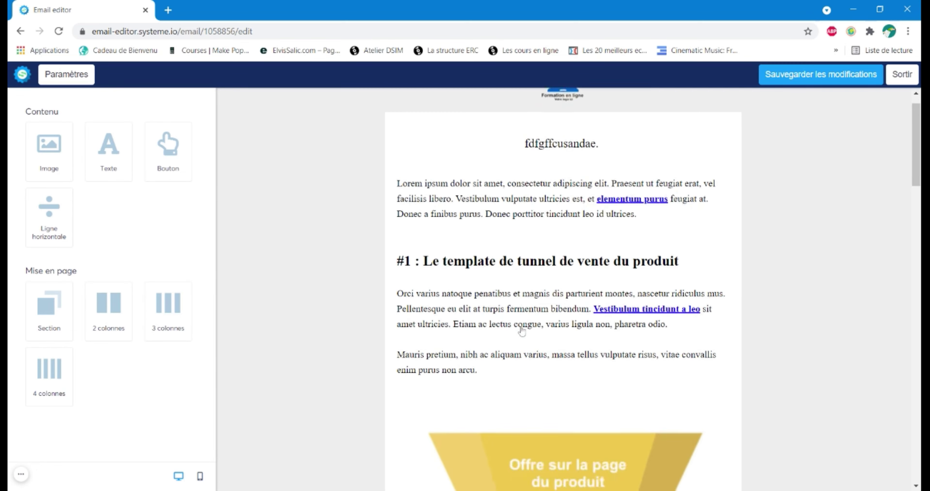
scroll(519, 339, "down", 12)
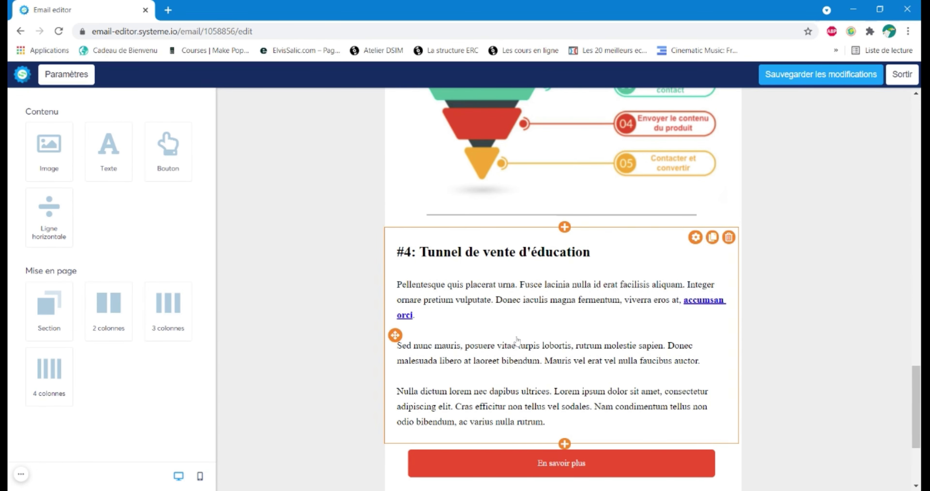
scroll(518, 339, "down", 4)
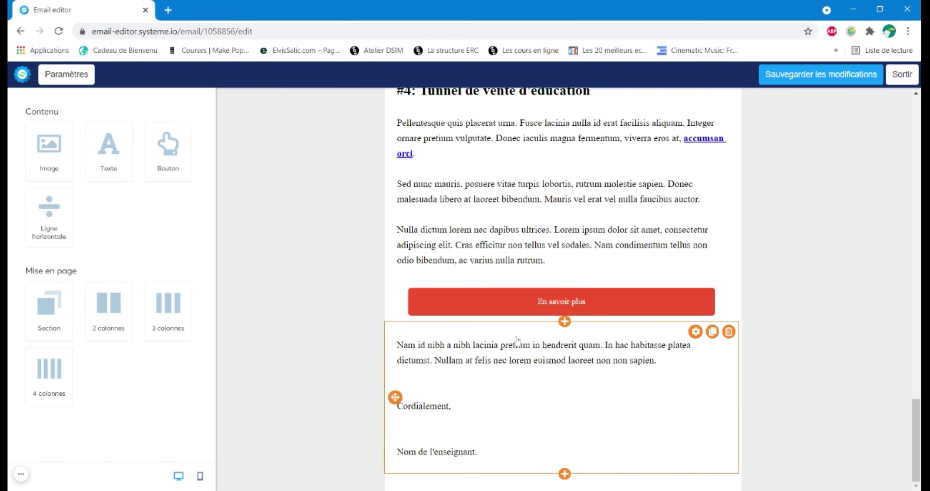
scroll(517, 339, "up", 20)
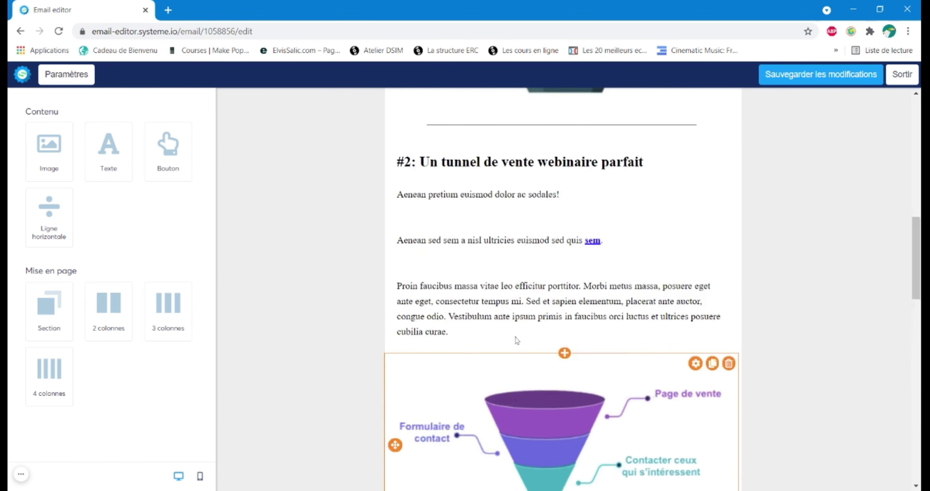
scroll(517, 340, "up", 17)
scroll(660, 412, "down", 5)
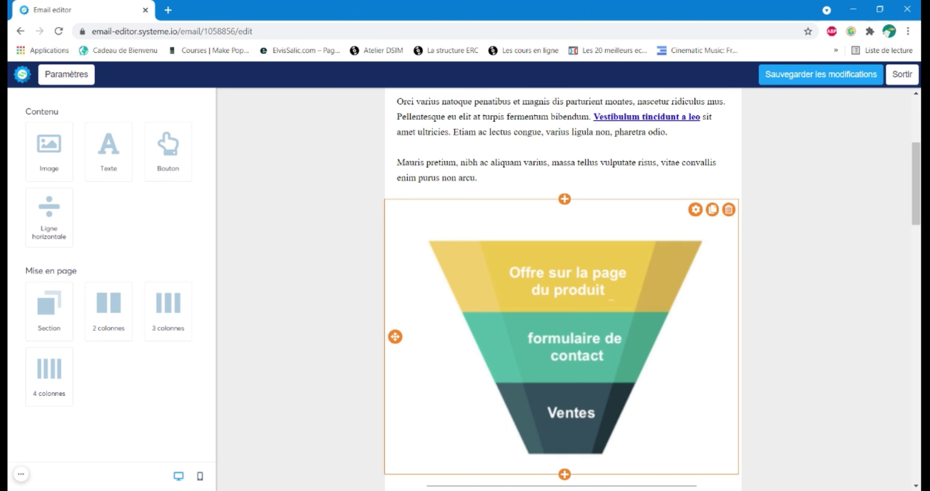
scroll(558, 341, "up", 5)
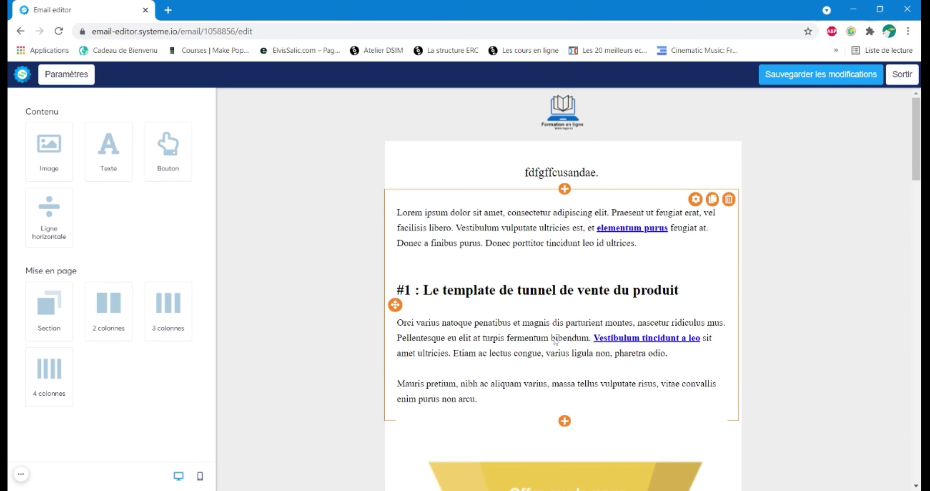
scroll(567, 241, "down", 15)
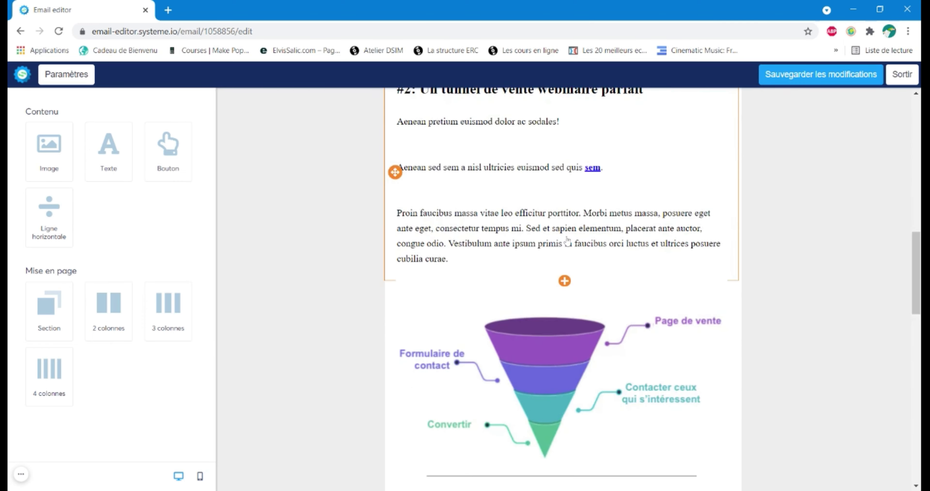
scroll(568, 241, "down", 18)
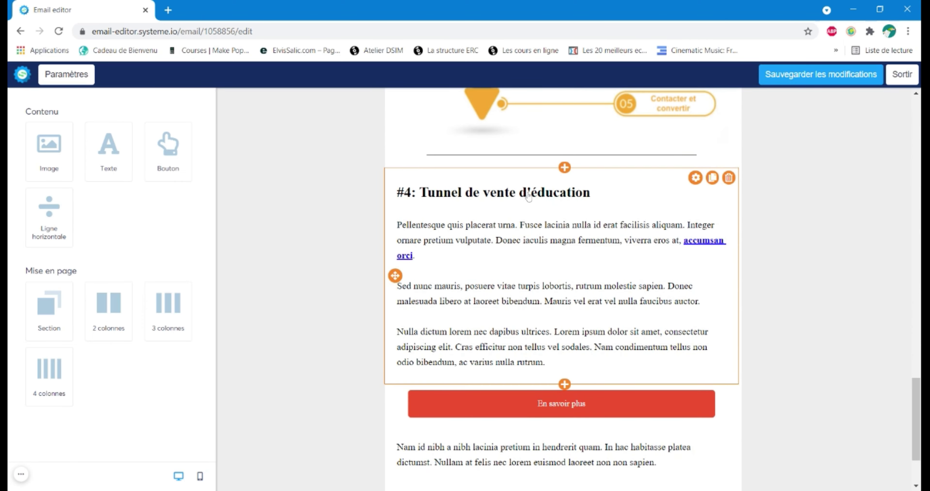
scroll(531, 223, "down", 3)
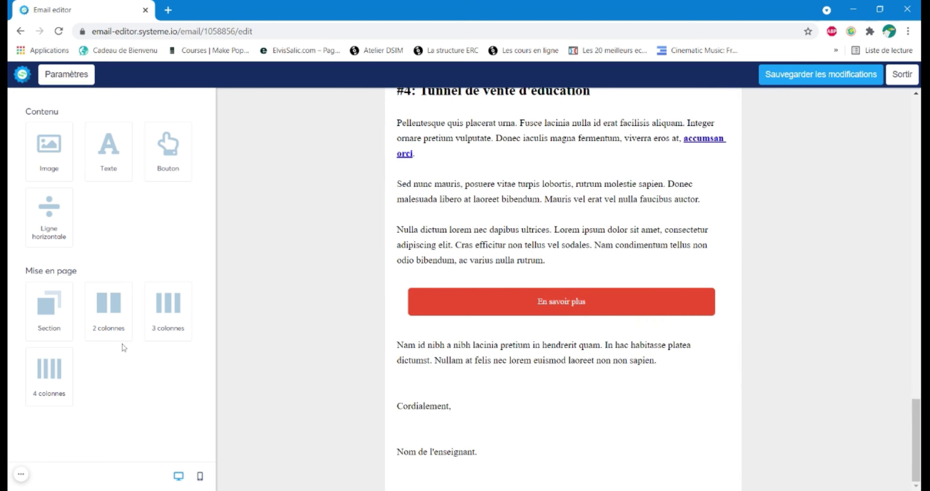
scroll(682, 238, "up", 12)
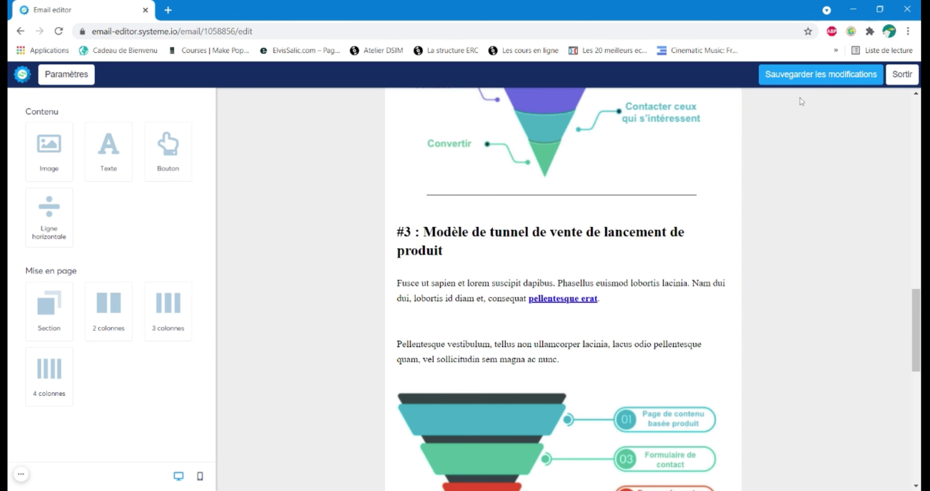
- Save the changes to the email and exit the email editor
left_click(794, 85)
scroll(824, 187, "up", 2)
scroll(824, 189, "down", 12)
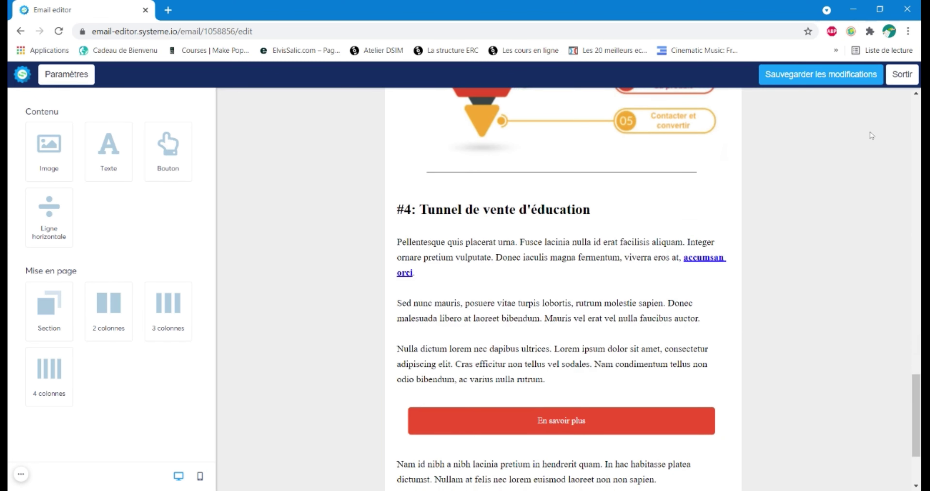
left_click(899, 77)
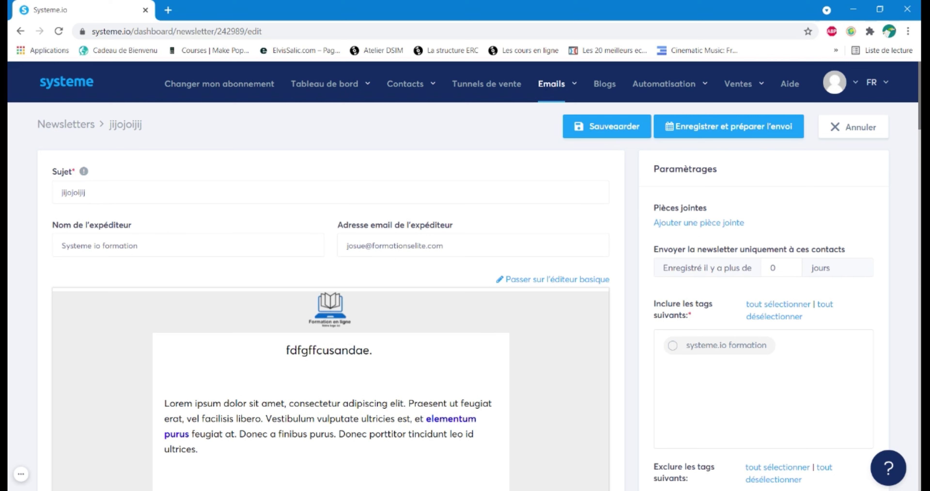
- Restrict the newsletter to contacts registered more than 2 days ago
scroll(409, 295, "down", 15)
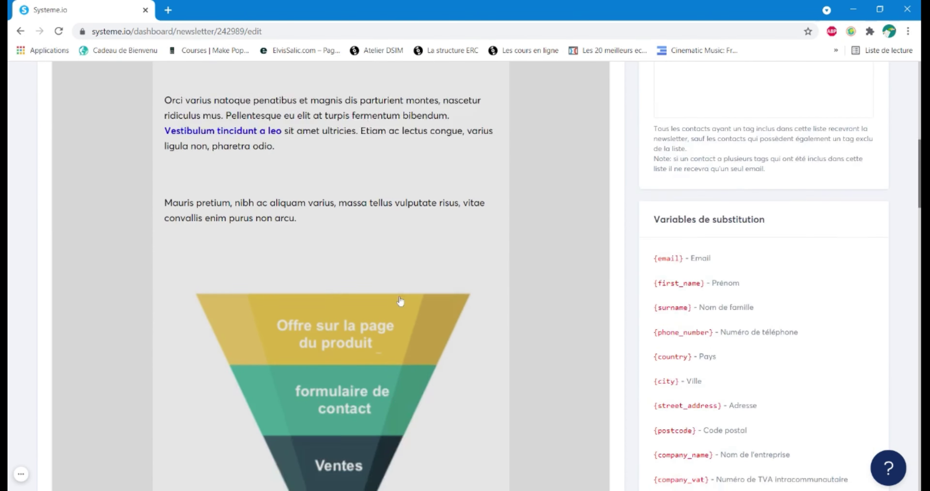
scroll(376, 284, "down", 18)
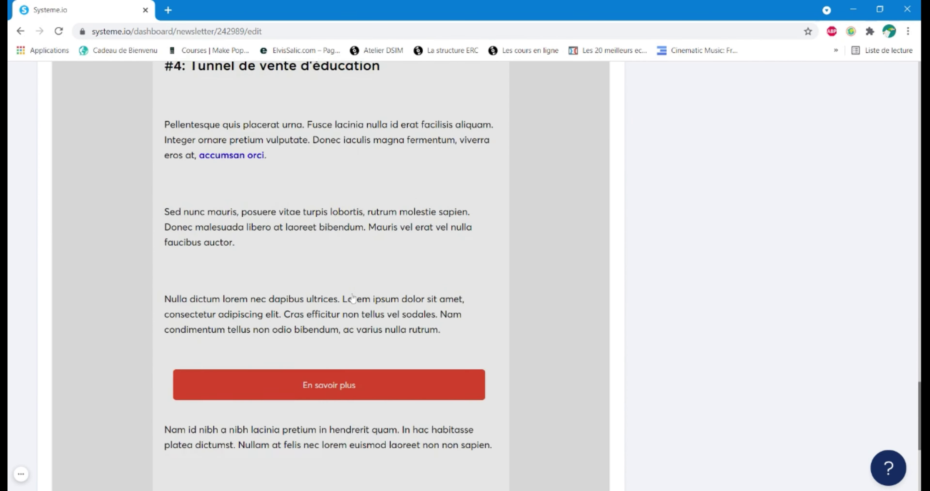
scroll(345, 297, "up", 20)
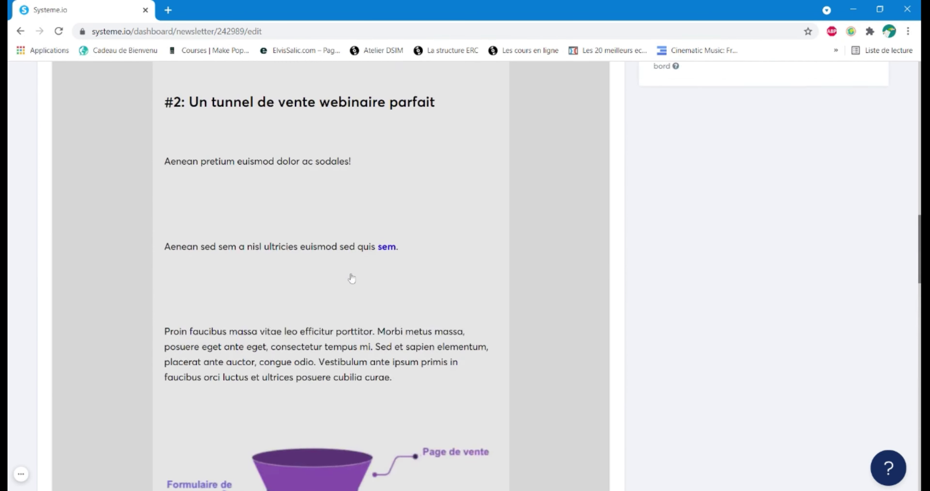
scroll(350, 277, "up", 7)
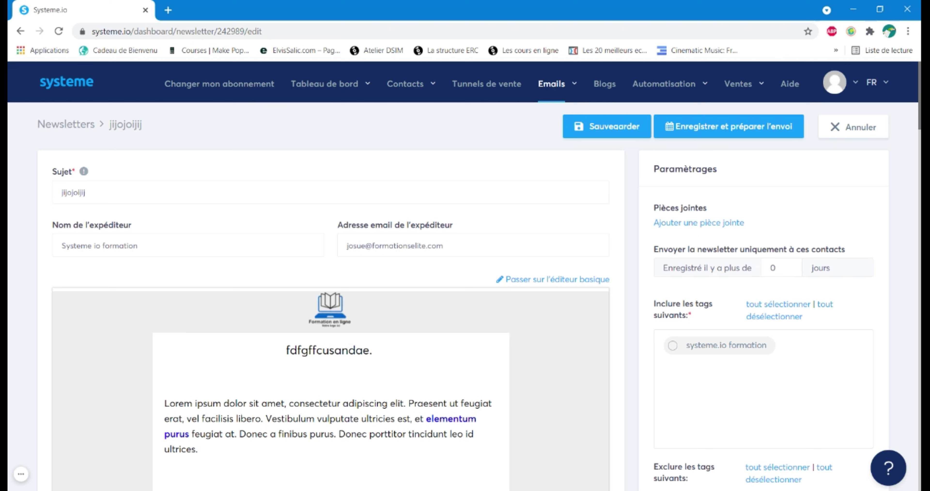
left_click(789, 268)
left_click(789, 267)
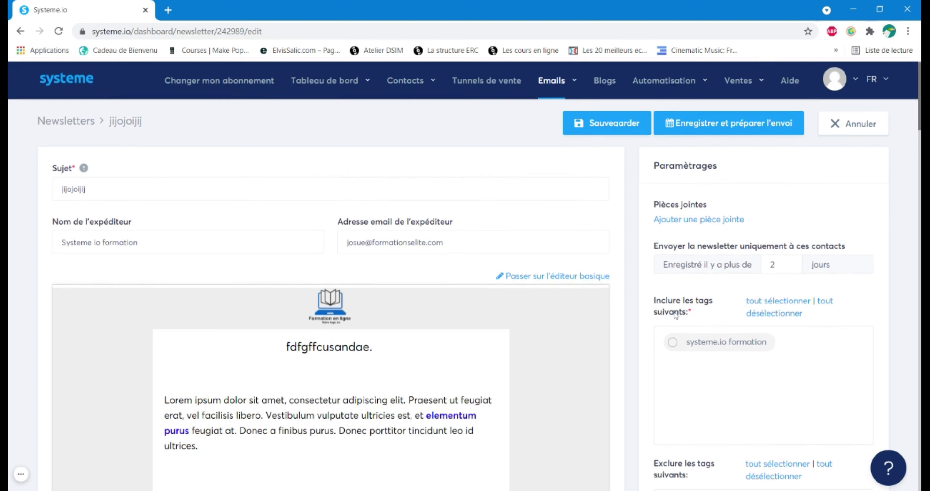
- Include contacts with the "systeme.io formation" tag among the newsletter's recipients
scroll(671, 320, "down", 3)
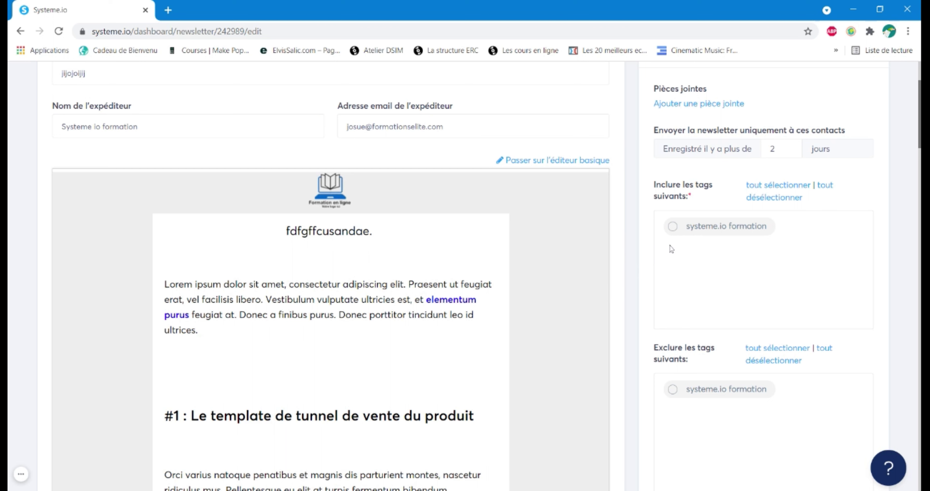
left_click(674, 233)
scroll(687, 316, "down", 2)
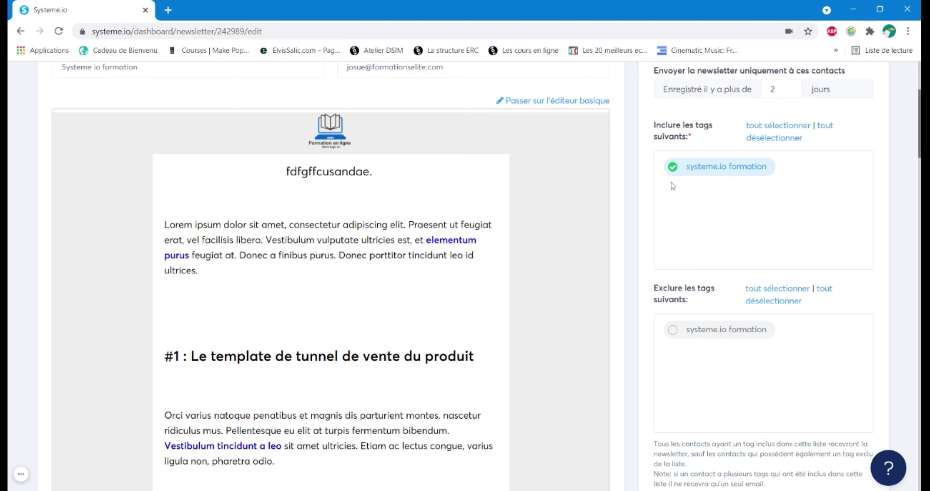
left_click(707, 178)
left_click(758, 178)
left_click(707, 178)
left_click(770, 176)
left_click(719, 163)
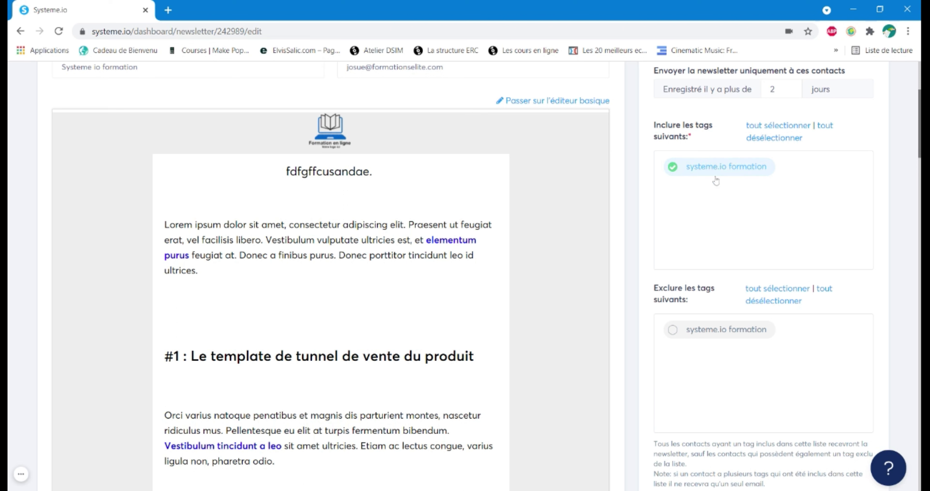
left_click(715, 177)
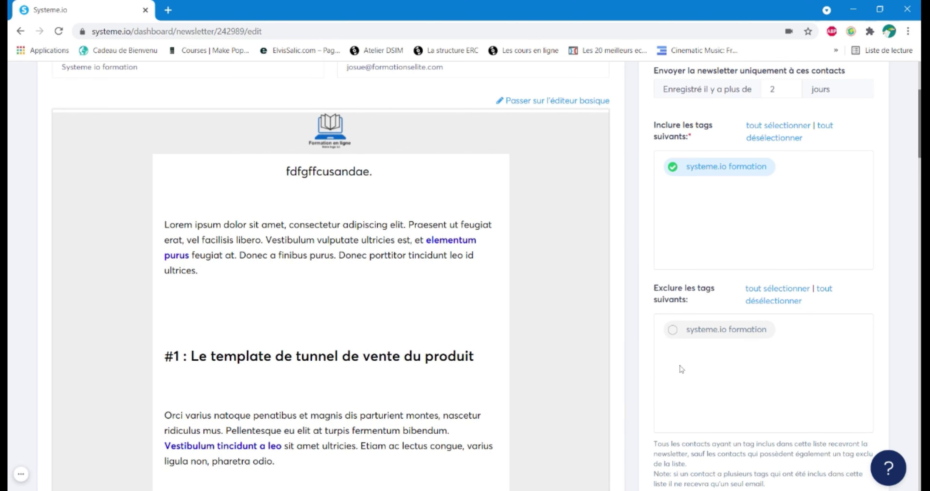
- Review the list of substitution variables available for the newsletter
scroll(675, 361, "down", 3)
scroll(679, 282, "down", 3)
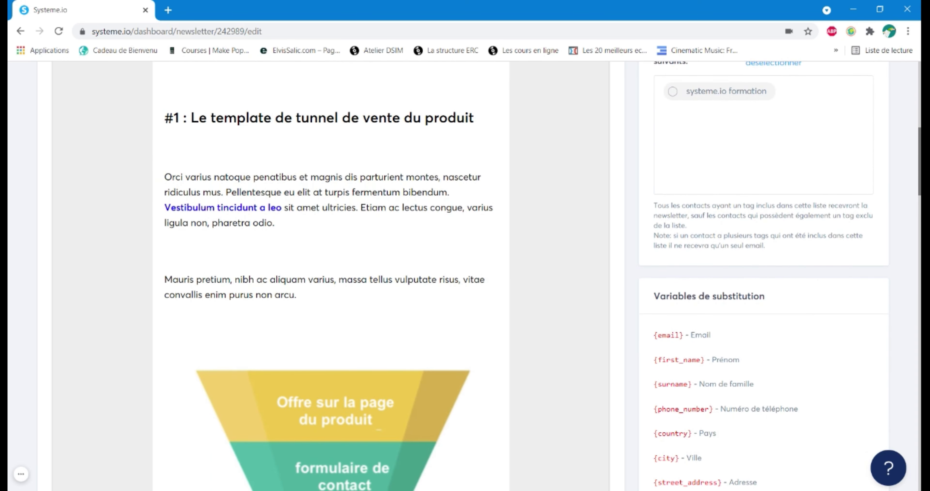
scroll(668, 231, "down", 3)
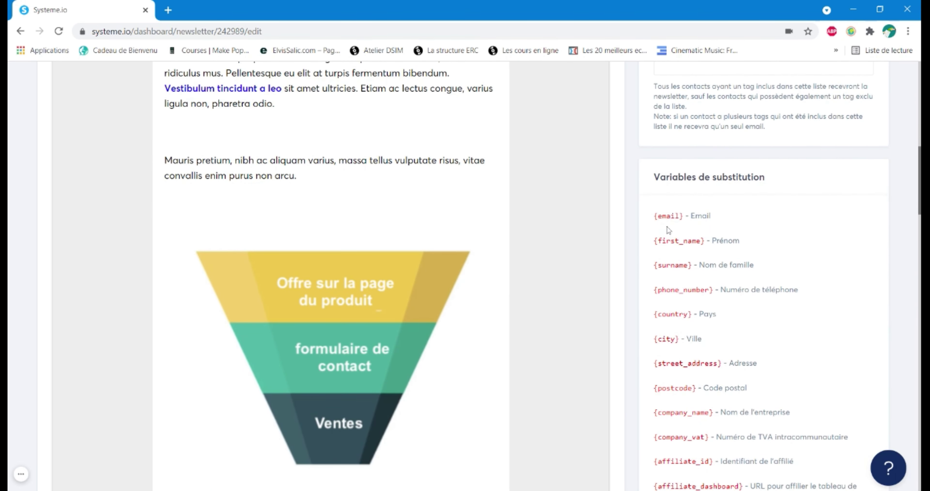
scroll(671, 226, "down", 2)
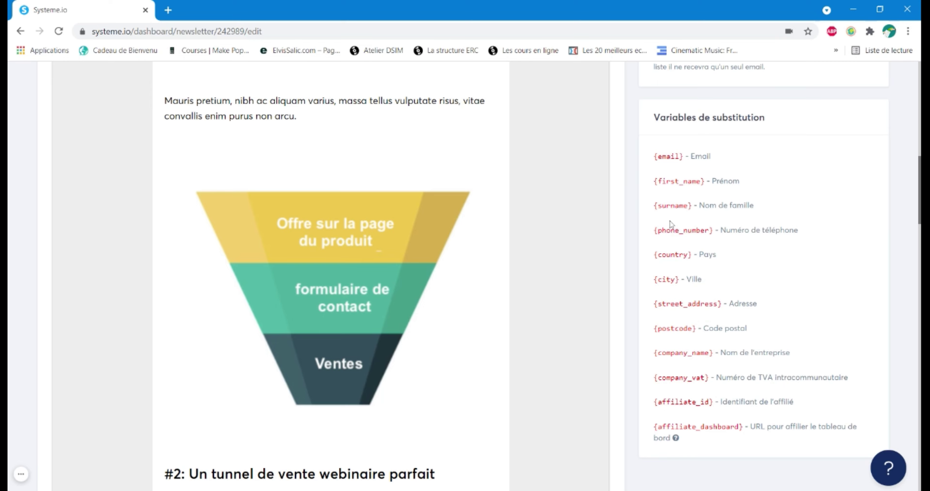
- Save the newsletter and proceed to preparing it for sending
scroll(670, 224, "down", 2)
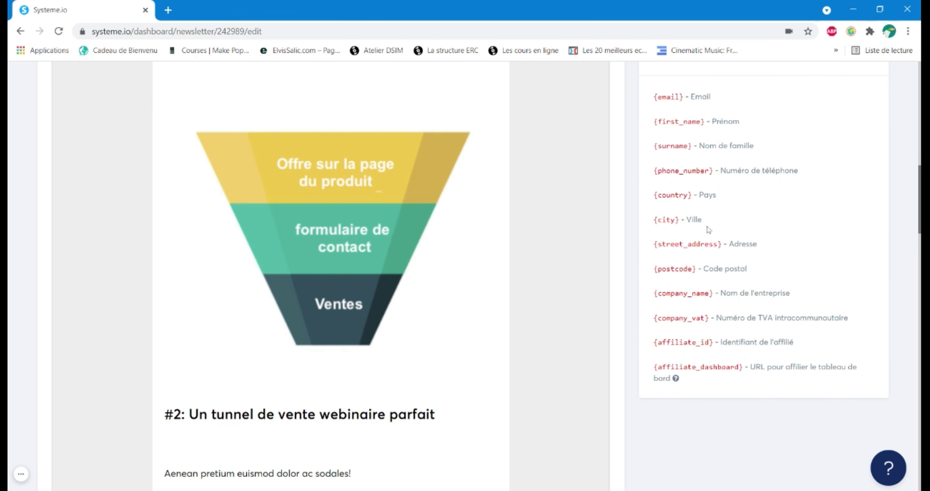
scroll(285, 281, "down", 7)
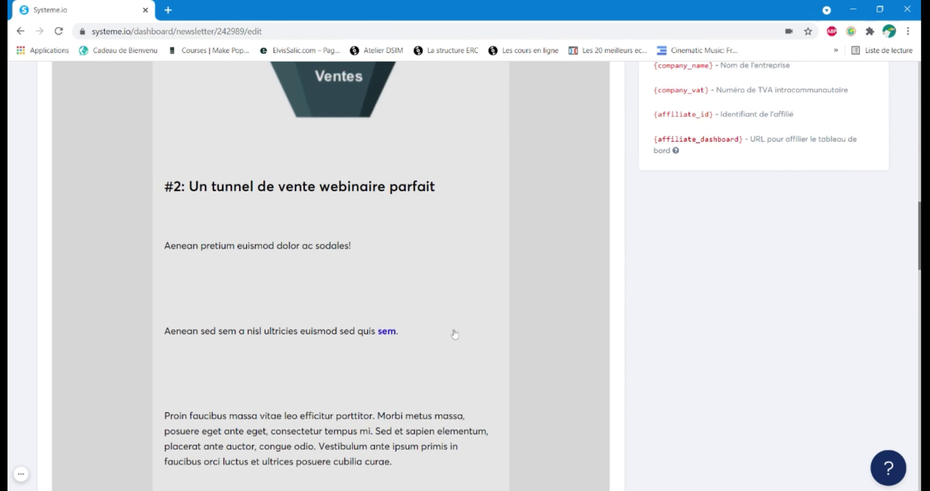
scroll(638, 330, "up", 18)
scroll(643, 326, "down", 8)
scroll(692, 328, "down", 11)
scroll(722, 314, "up", 20)
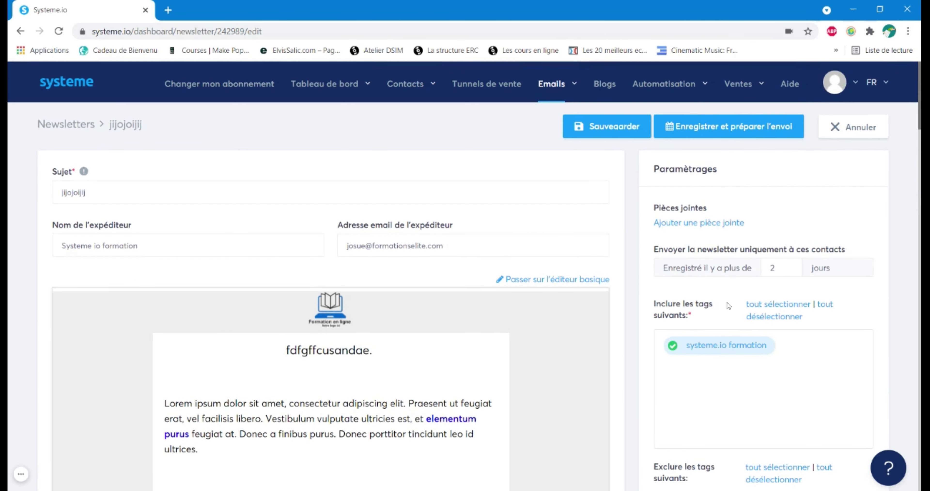
left_click(722, 135)
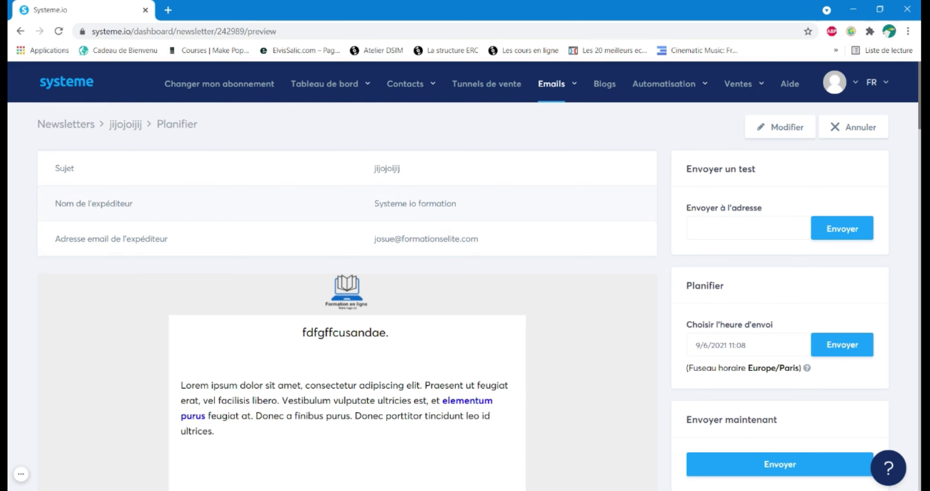
- Review the newsletter preview from its subject and sender details down to the recipient tag
scroll(357, 269, "down", 5)
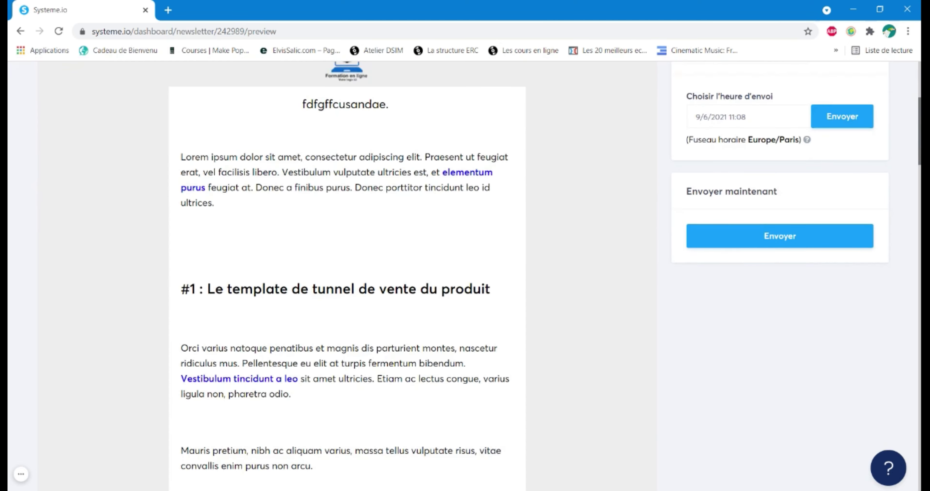
scroll(328, 276, "down", 15)
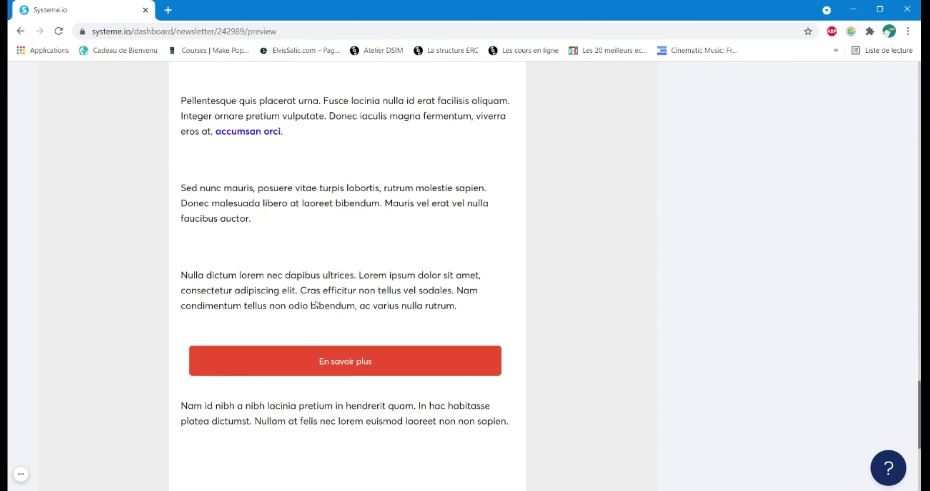
scroll(316, 303, "down", 6)
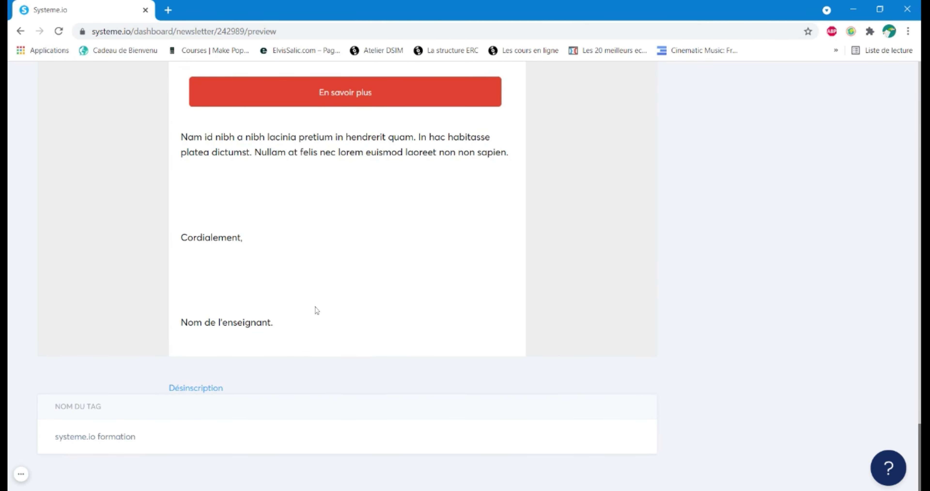
scroll(316, 310, "up", 20)
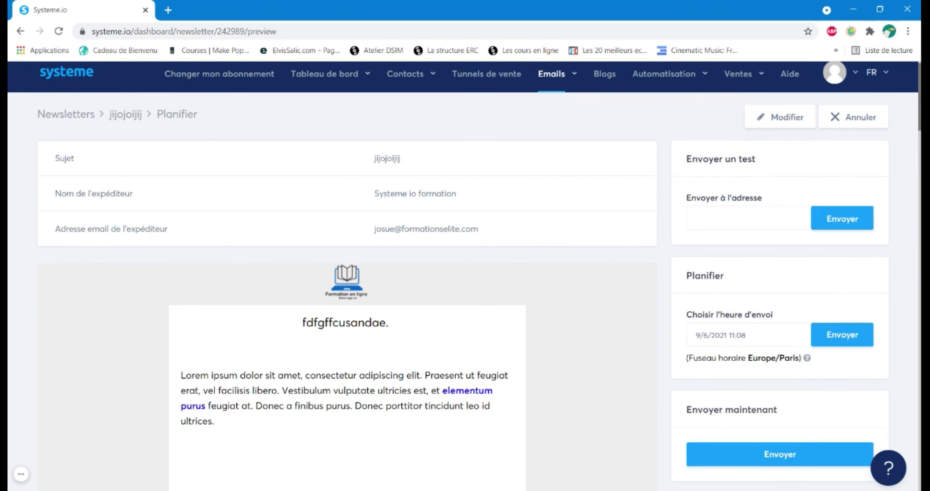
scroll(471, 228, "up", 1)
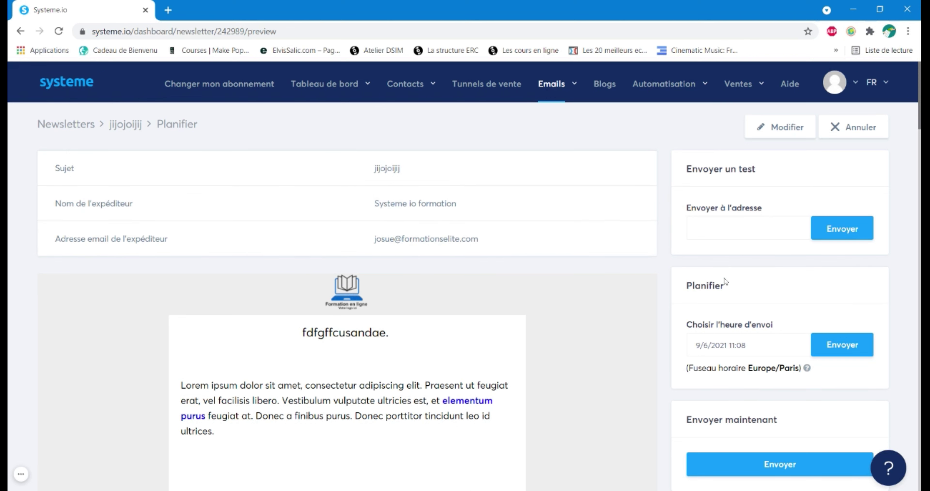
- Examine the date and time picker for scheduled sending and the immediate sending option, keeping the send time as it is
scroll(722, 281, "down", 2)
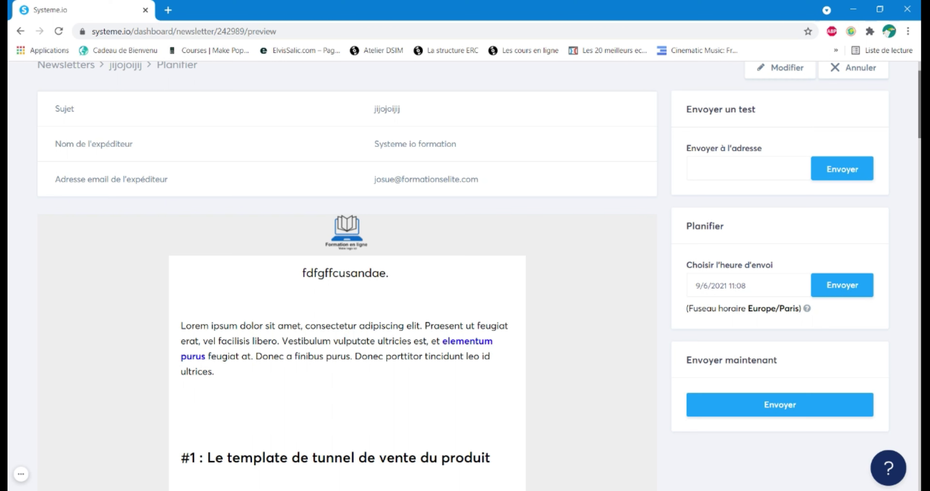
left_click(748, 285)
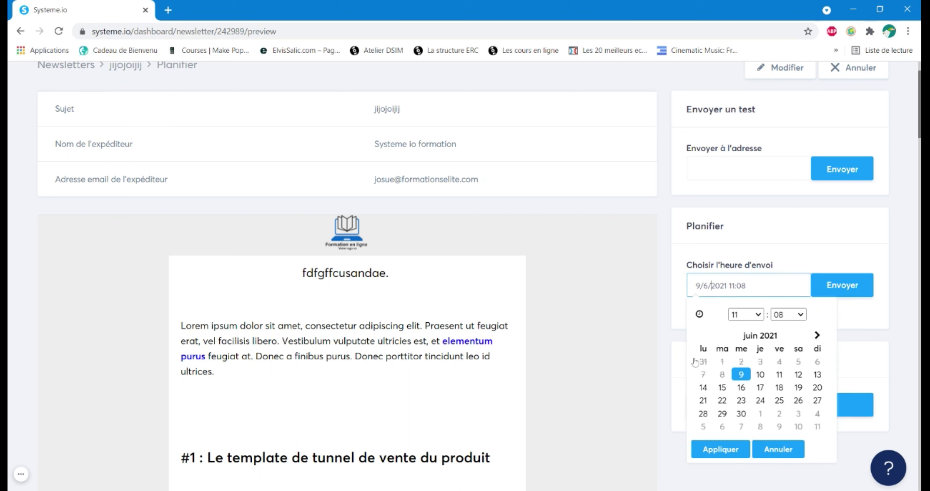
left_click(646, 298)
scroll(644, 293, "down", 3)
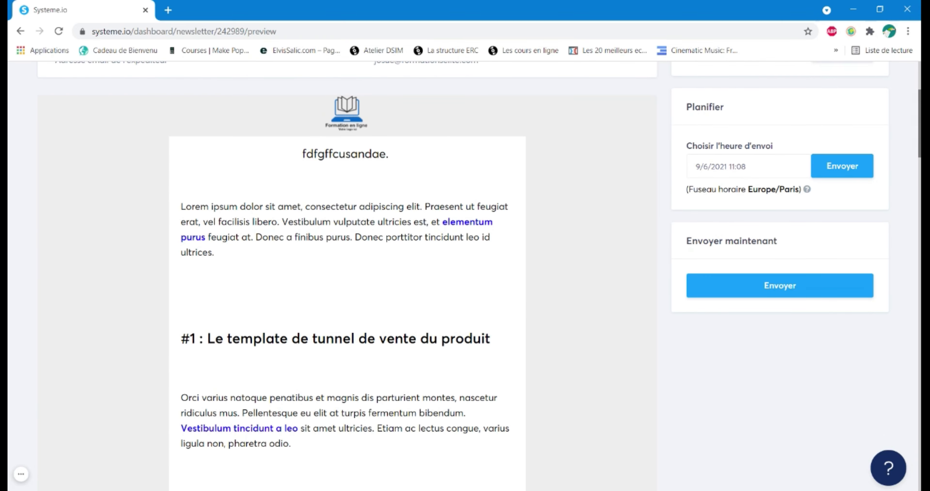
left_click(779, 286)
scroll(776, 292, "down", 5)
scroll(778, 294, "up", 10)
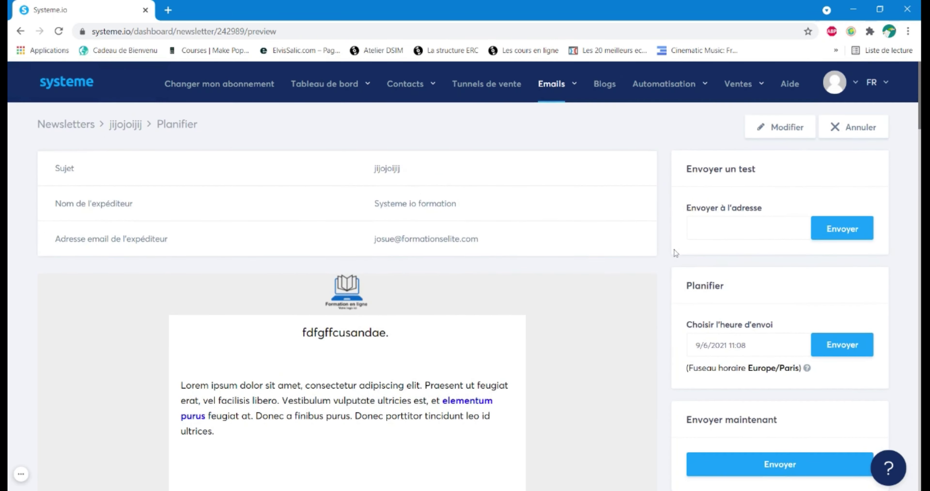